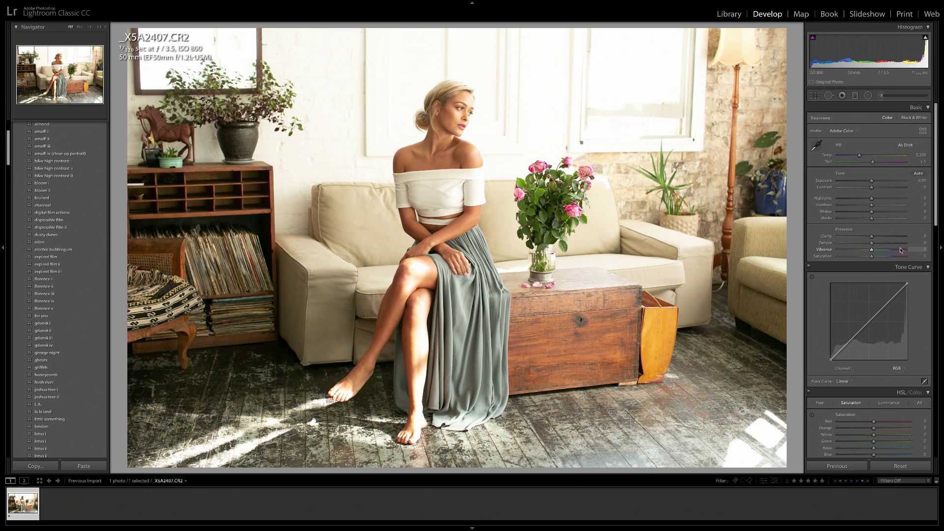
Set the sharpening Amount to 61 and raise the sharpening Radius to 1.3.
scroll(897, 249, "down", 3)
scroll(897, 249, "down", 5)
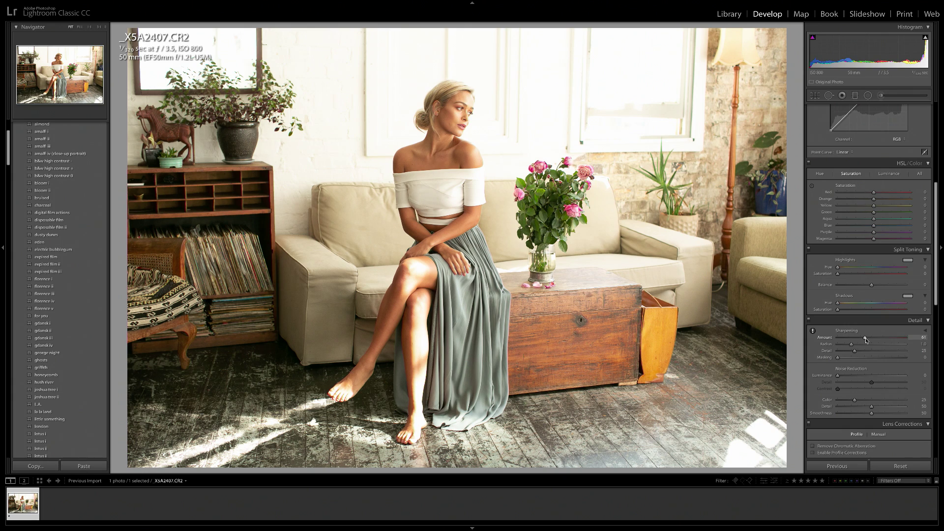
left_click(865, 338)
left_click(860, 344)
scroll(870, 361, "up", 1)
scroll(870, 361, "up", 10)
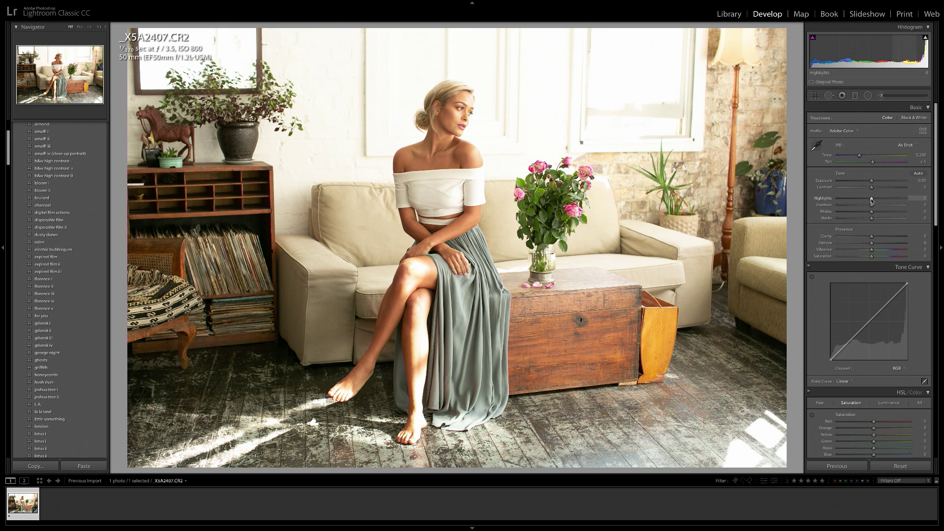
Balance the photo's tones with Highlights −81, Whites −48, Shadows +31, Blacks −21 and Contrast +12.
left_click_drag(871, 201, 843, 201)
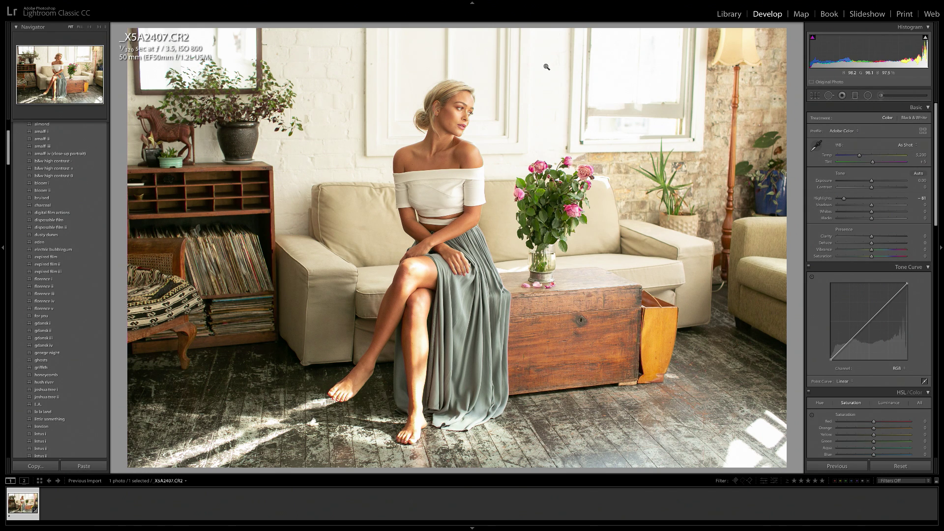
left_click_drag(873, 213, 856, 213)
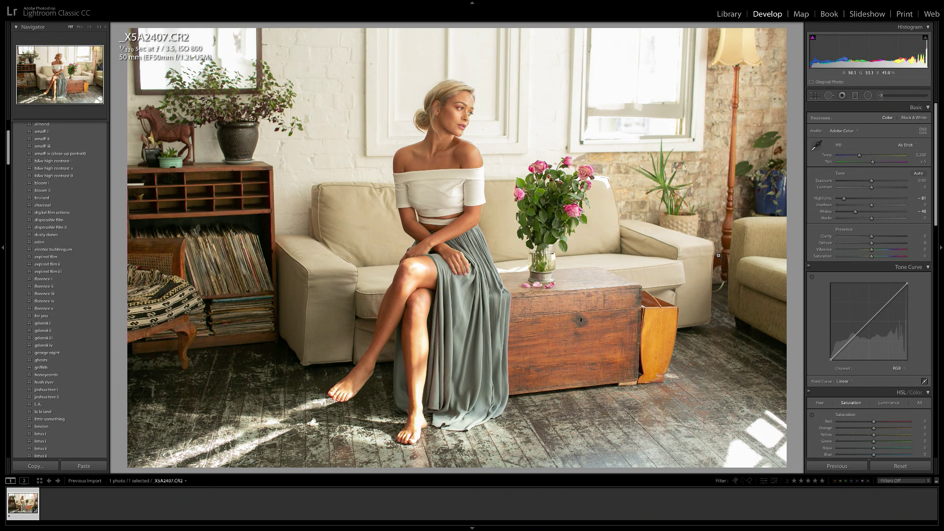
left_click_drag(872, 205, 884, 206)
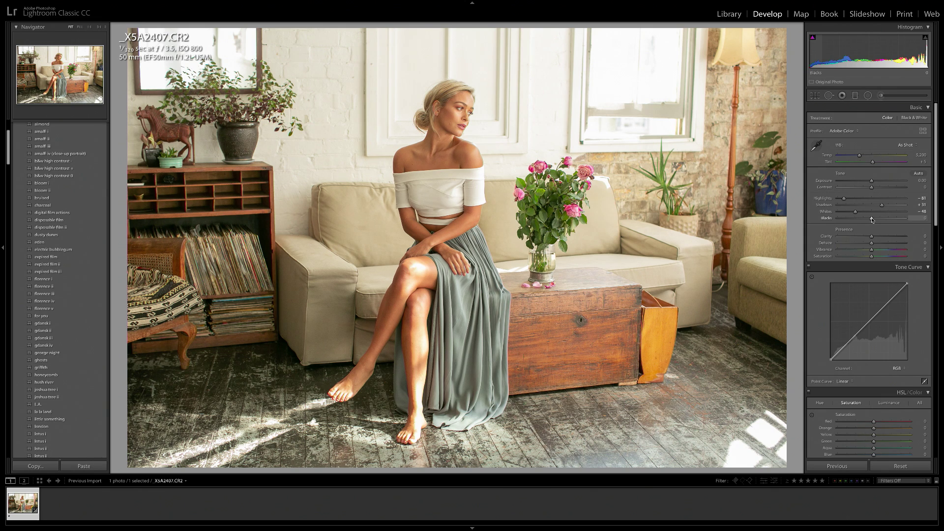
left_click_drag(872, 219, 865, 221)
left_click_drag(873, 189, 876, 190)
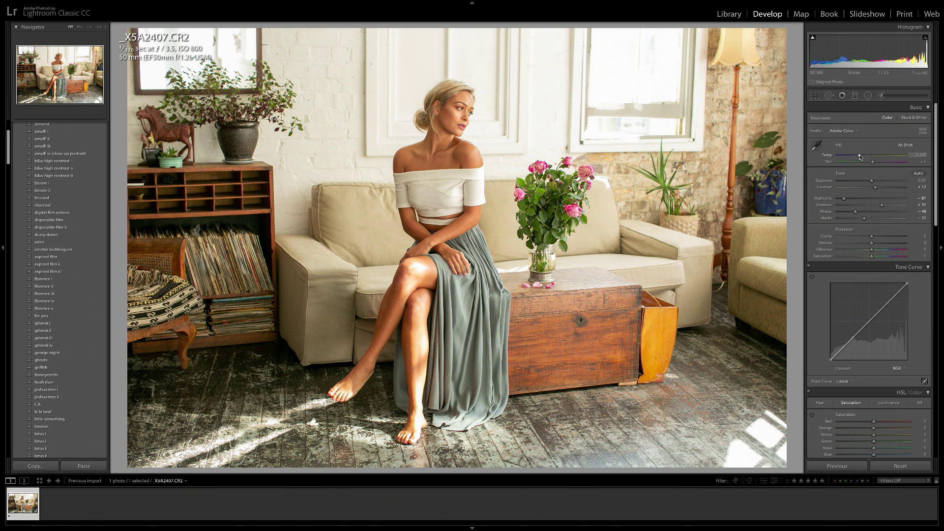
Cool the white balance to Temp 4,859 with Tint +11, and raise the Exposure to +0.15.
left_click_drag(860, 156, 857, 157)
left_click_drag(874, 164, 875, 164)
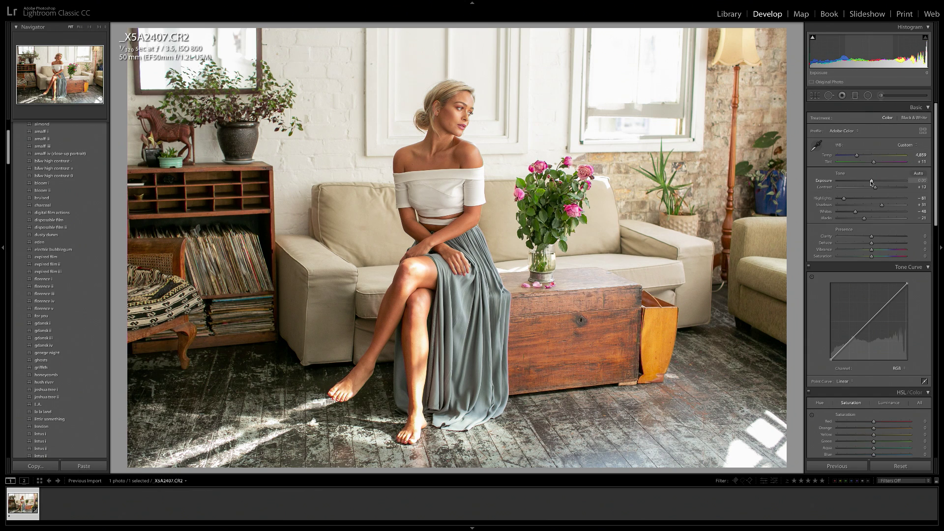
left_click_drag(872, 182, 873, 182)
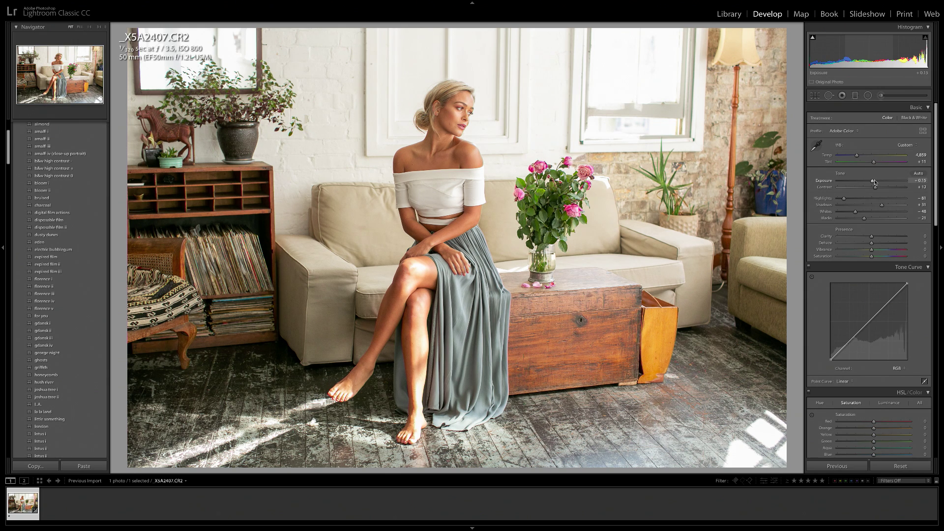
Compare the basic tone and white balance edits with the photo's before version.
key("backslash")
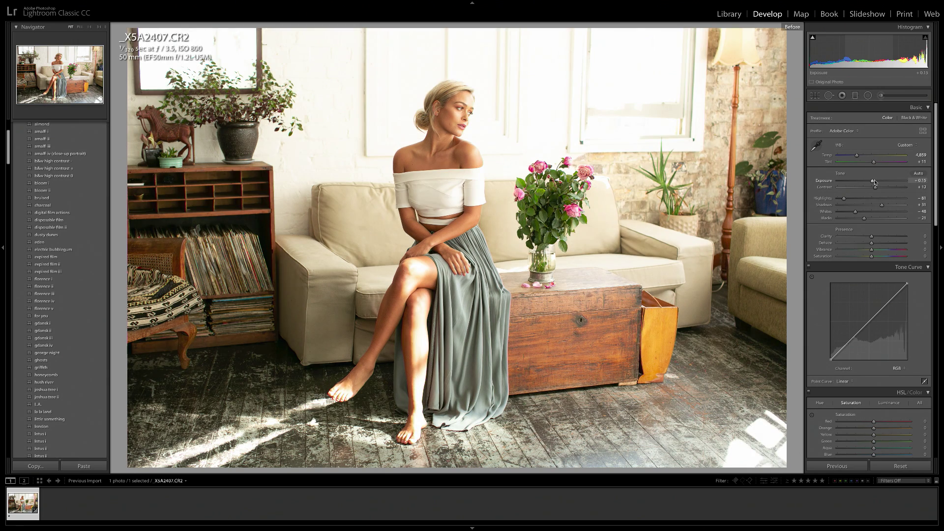
key("backslash")
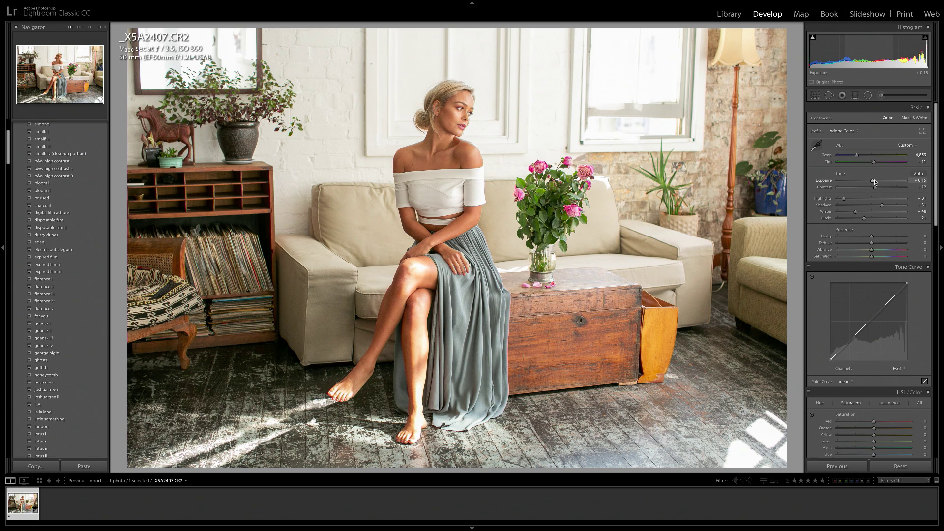
key("backslash")
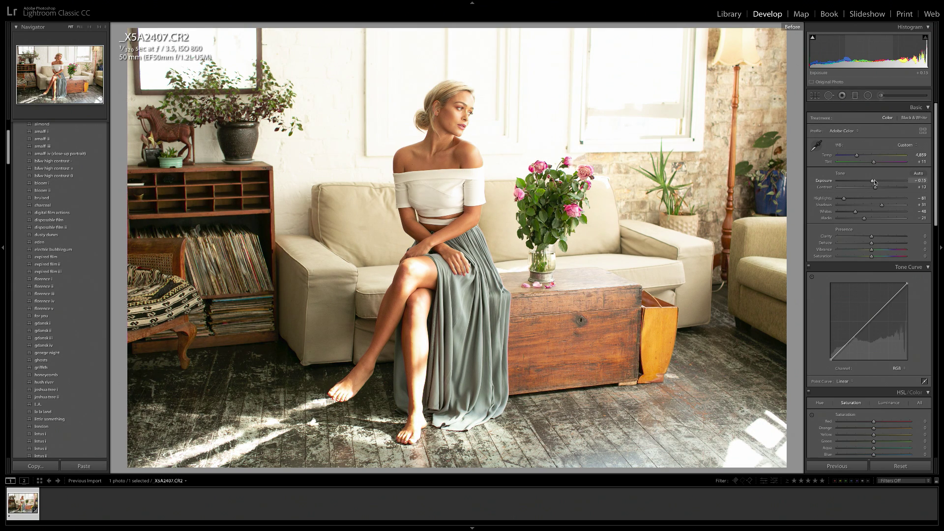
key("backslash")
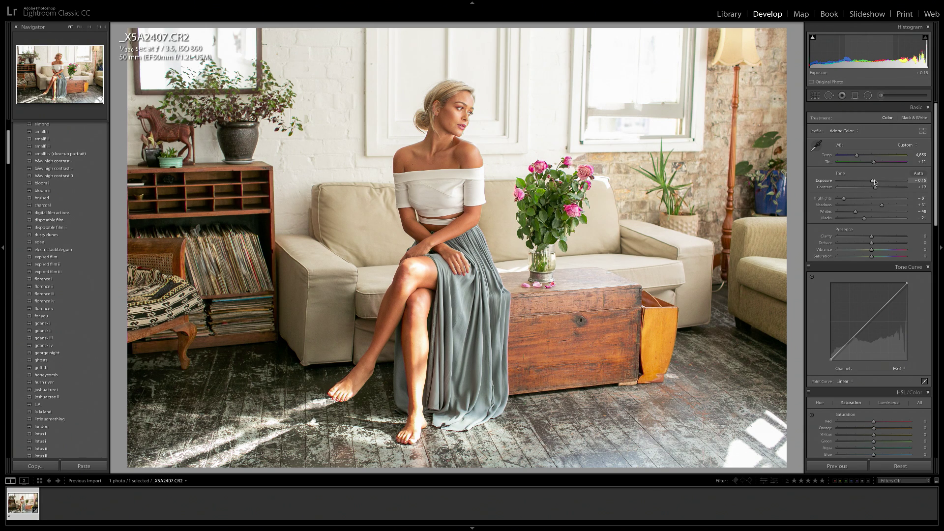
Shape the RGB tone curve with a lowered deep-shadow point and a raised point near the quarter tones, comparing the photo with the curve off.
scroll(871, 186, "down", 3)
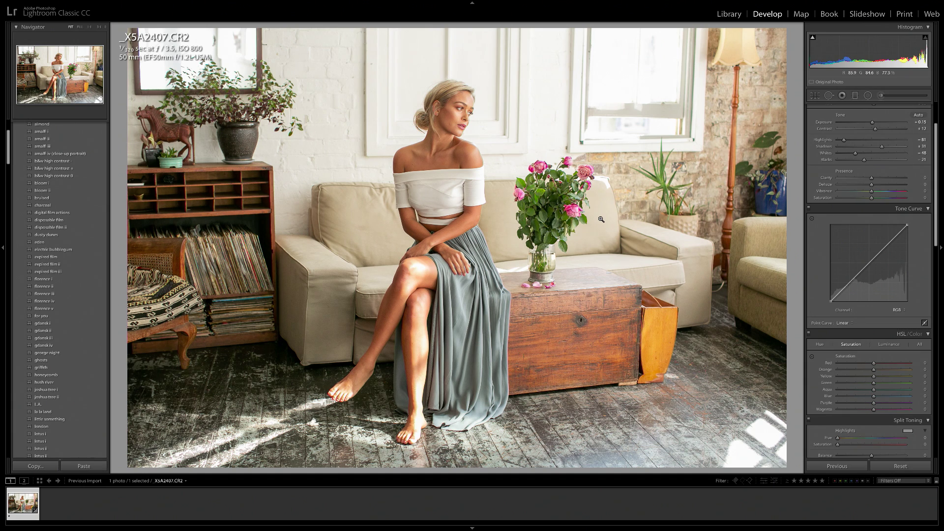
left_click(840, 292)
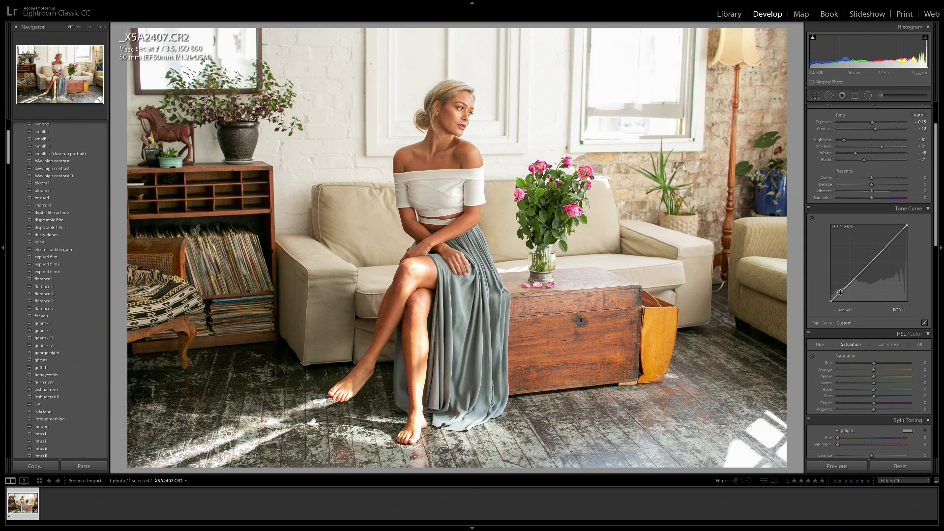
left_click_drag(841, 292, 841, 297)
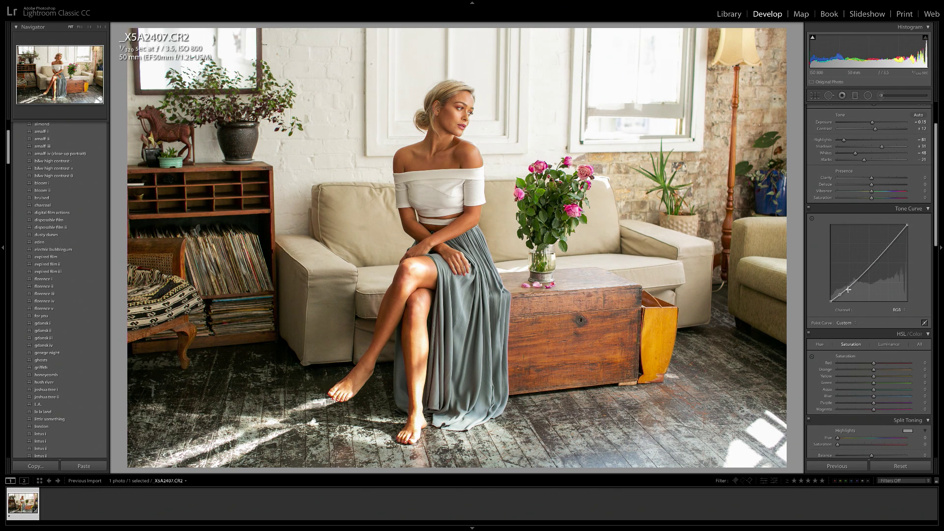
left_click_drag(850, 286, 848, 286)
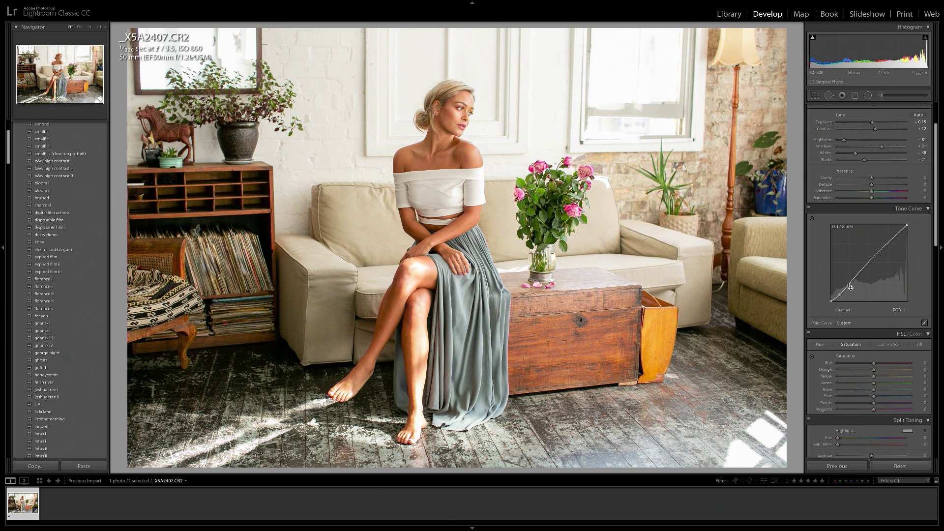
left_click(809, 208)
left_click(809, 208)
mouse_move(848, 287)
left_mouse_down()
mouse_move(841, 293)
mouse_move(850, 285)
left_mouse_up()
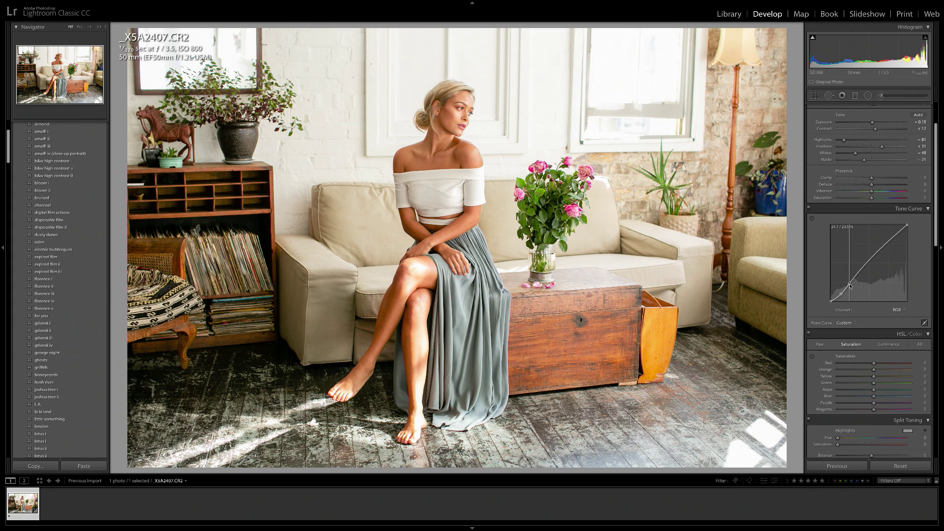
left_click(809, 209)
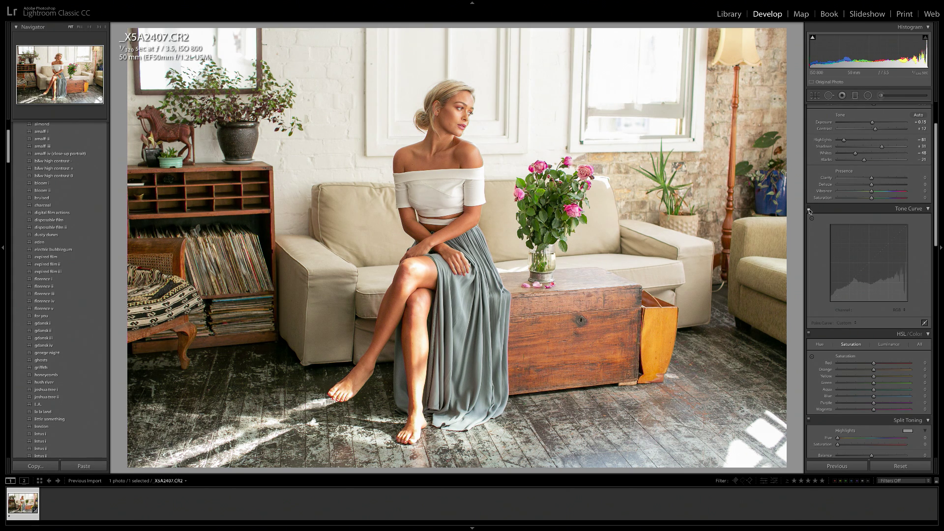
left_click(809, 210)
left_click(810, 210)
left_click(809, 211)
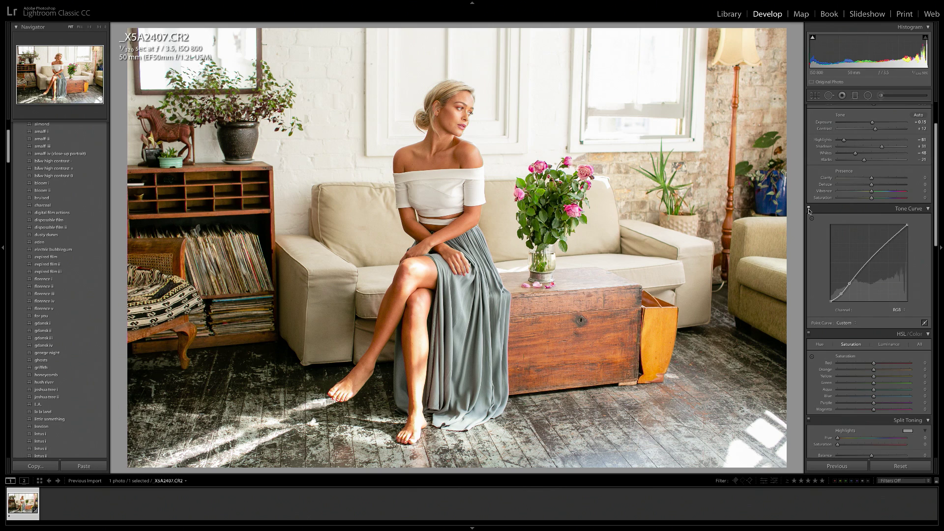
Lift the dark end of the blue channel's tone curve and shape it up to the lower midtones.
left_click(901, 311)
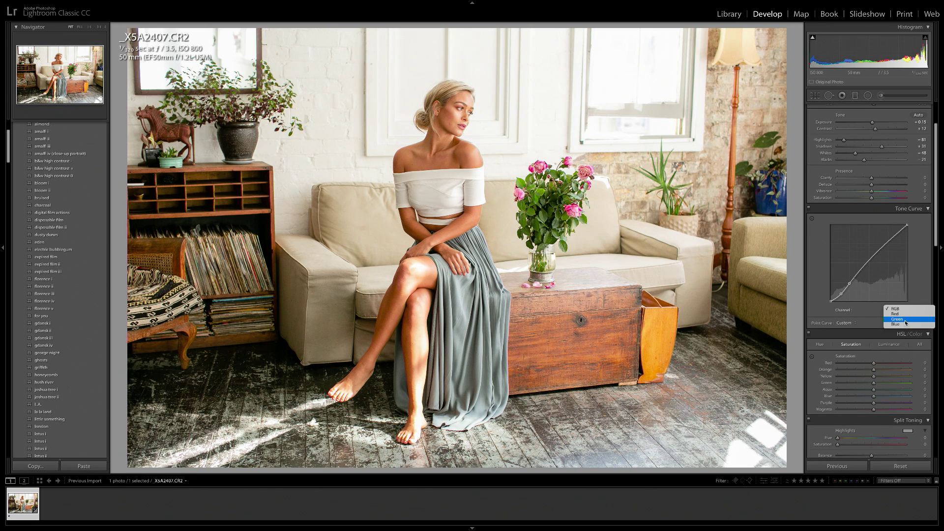
left_click(905, 325)
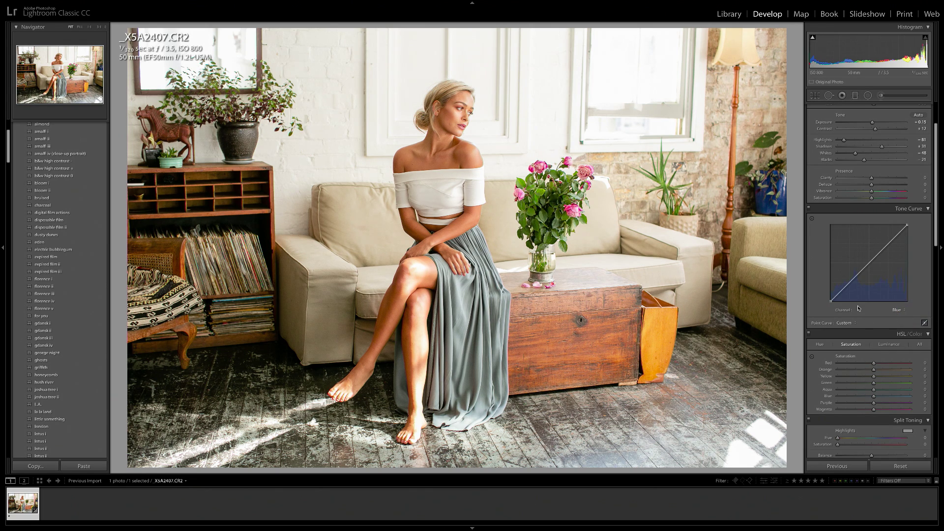
left_click_drag(830, 303, 861, 272)
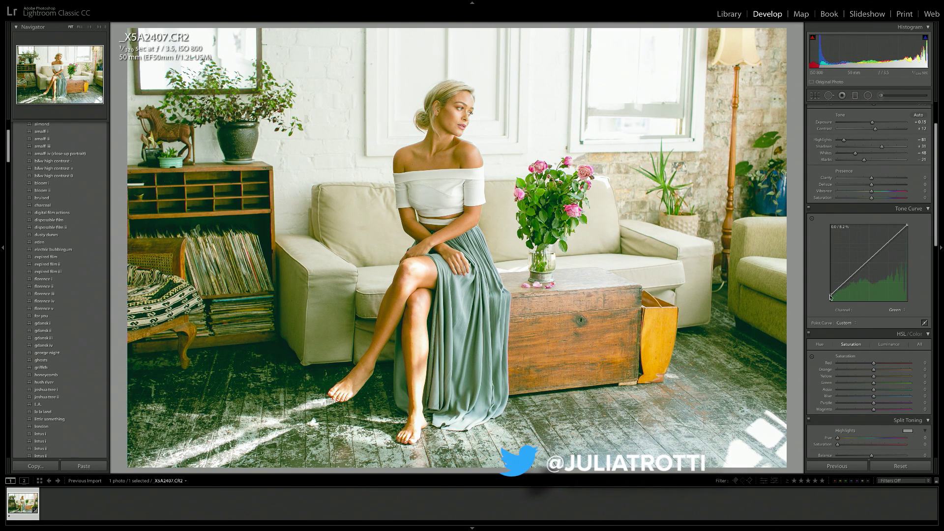
Add shadow and lower-midtone points to the green channel's tone curve to pull it back to neutral, and compare with the curve off.
left_click_drag(842, 286, 857, 276)
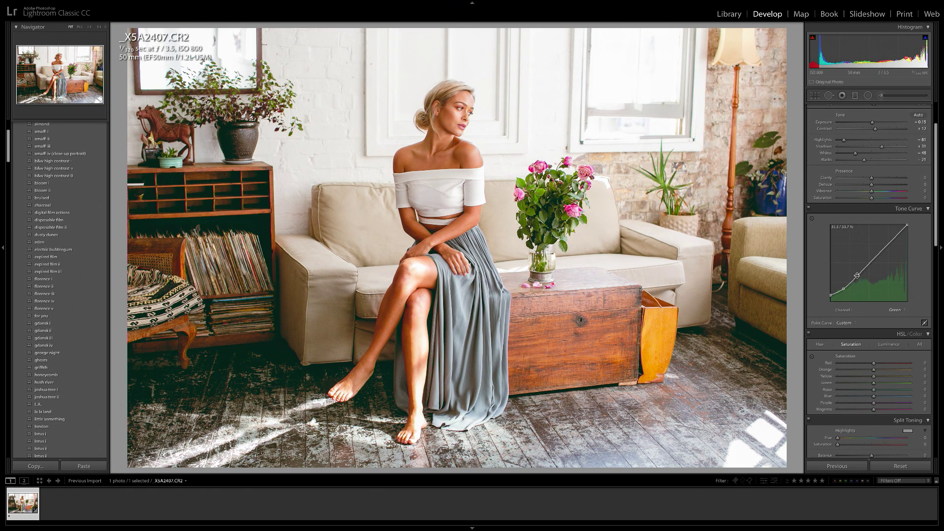
left_click(809, 209)
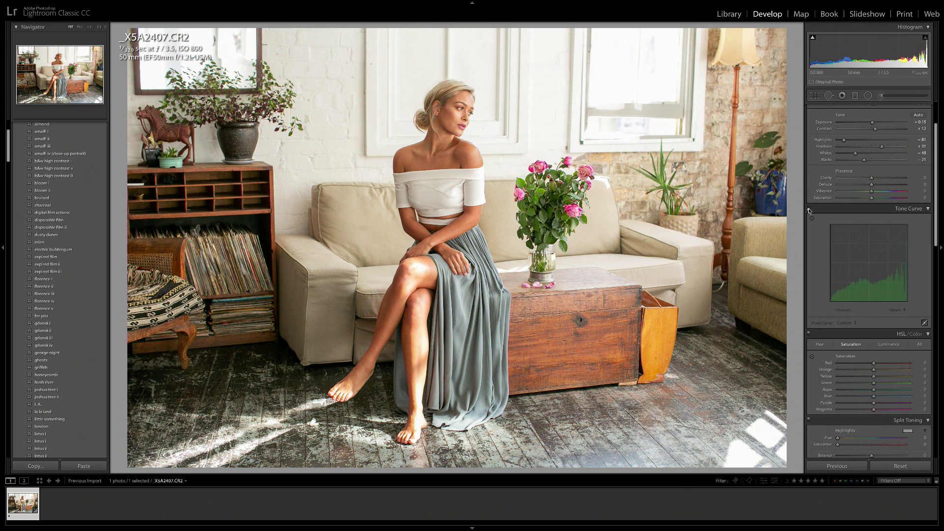
left_click(809, 209)
left_click(809, 209)
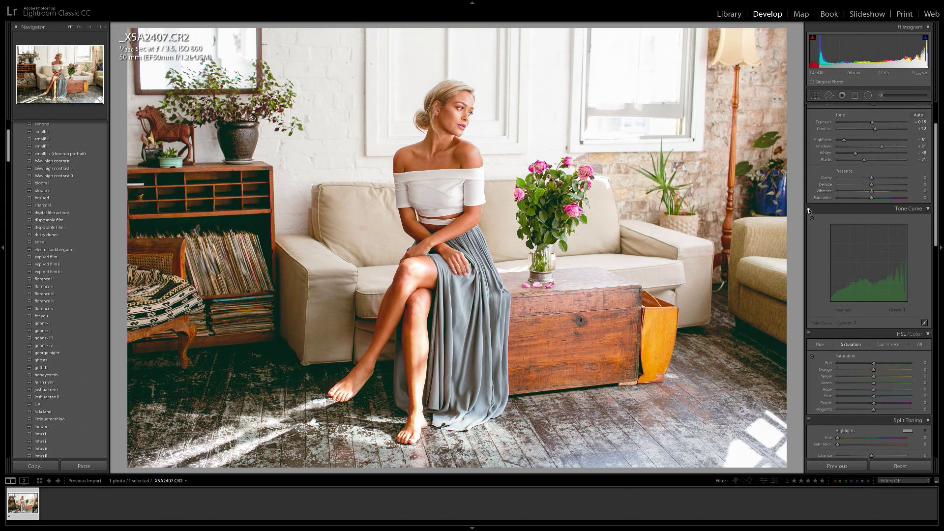
left_click(809, 210)
Cool the white balance slightly further to Temp 4,675.
scroll(814, 211, "up", 2)
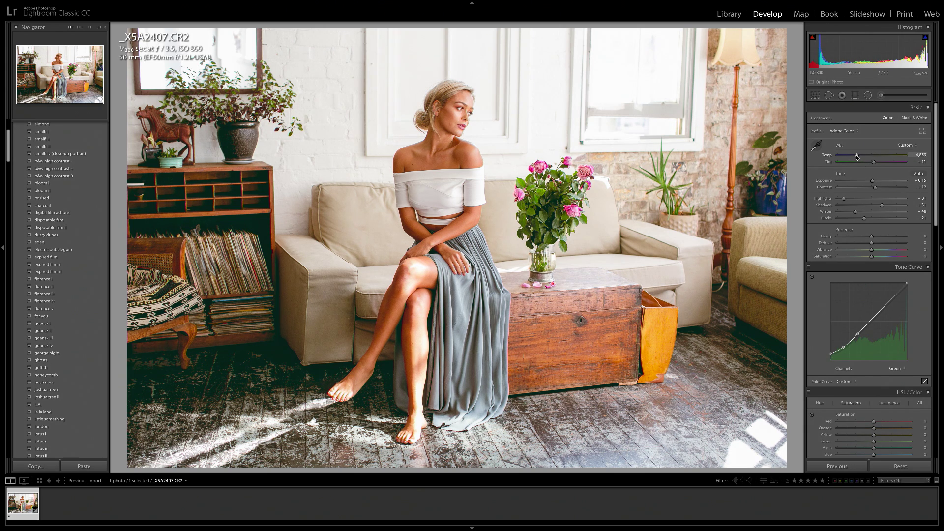
left_click_drag(857, 157, 856, 158)
Try shifting the hue of the pink roses with the HSL targeted adjustment tool, and undo the change.
scroll(885, 264, "down", 5)
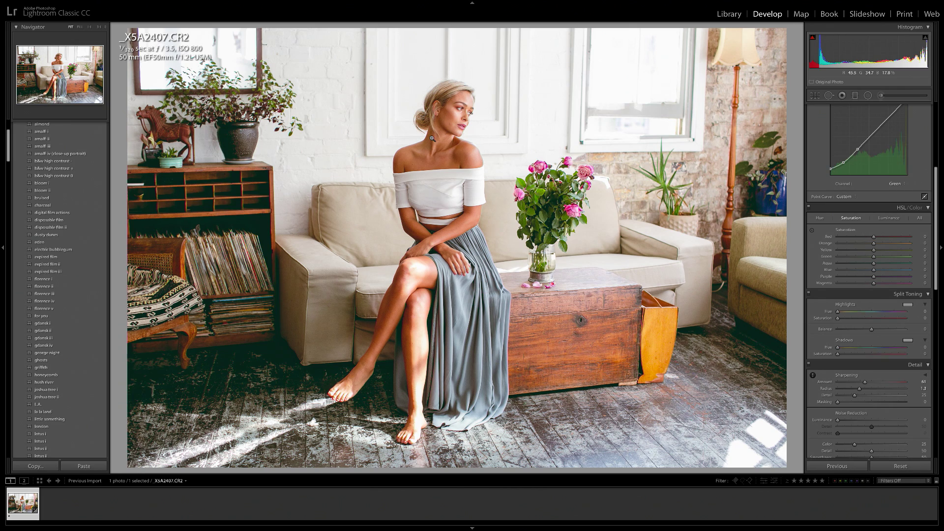
left_click(820, 220)
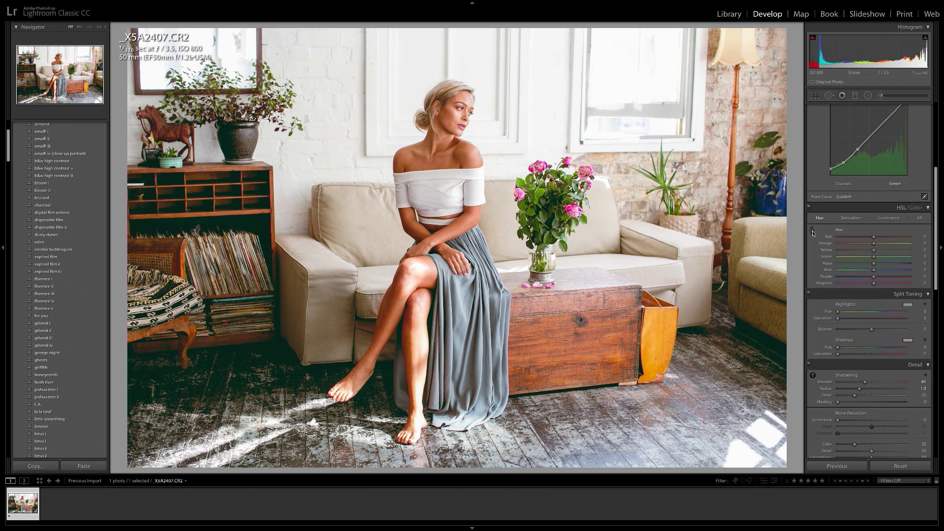
left_click(812, 231)
mouse_move(575, 212)
left_mouse_down()
mouse_move(585, 173)
mouse_move(586, 204)
left_mouse_up()
key("ctrl+z")
Nudge the hue of the woman's skin slightly down with the targeted adjustment tool.
left_click(812, 231)
mouse_move(460, 148)
left_mouse_down()
mouse_move(459, 167)
mouse_move(460, 151)
left_mouse_up()
Raise the skin's luminance with targeted adjustment on the leg, and lower it again in small increments.
left_click(889, 218)
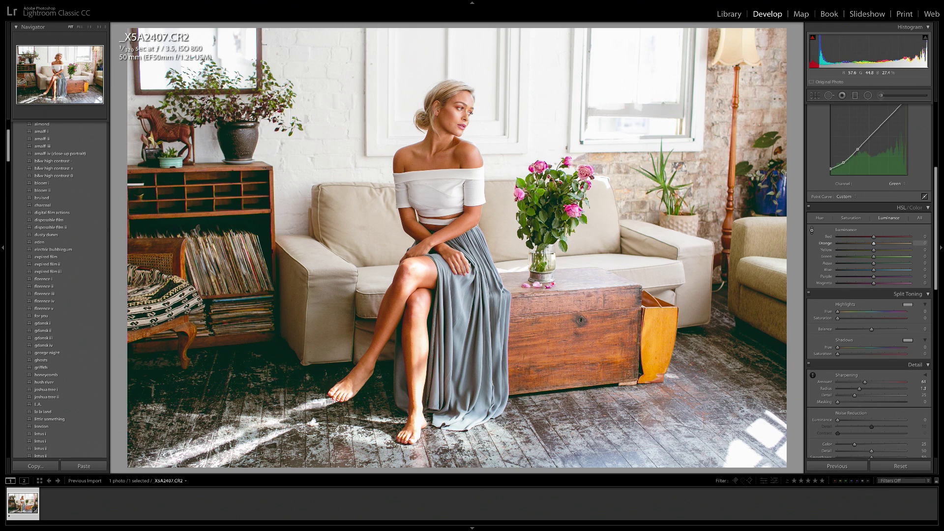
left_click_drag(418, 305, 418, 283)
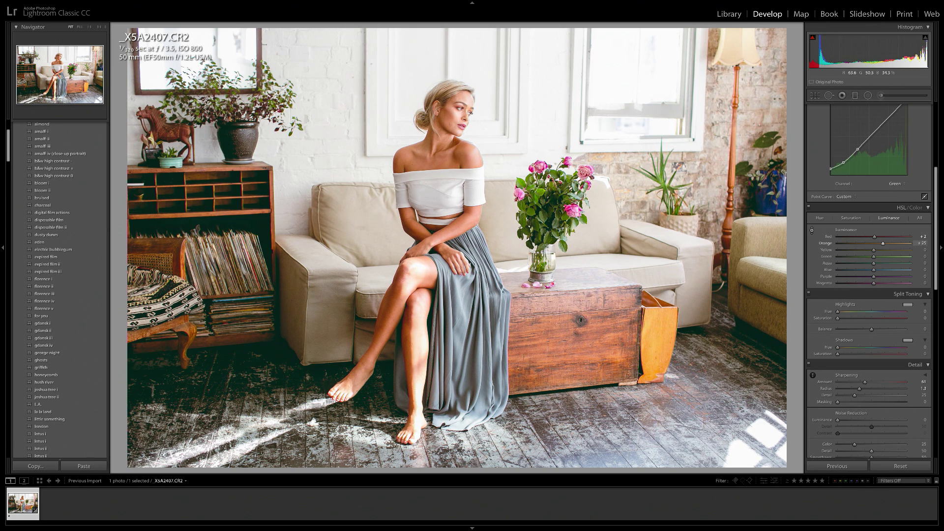
key("Down")
key("Down")
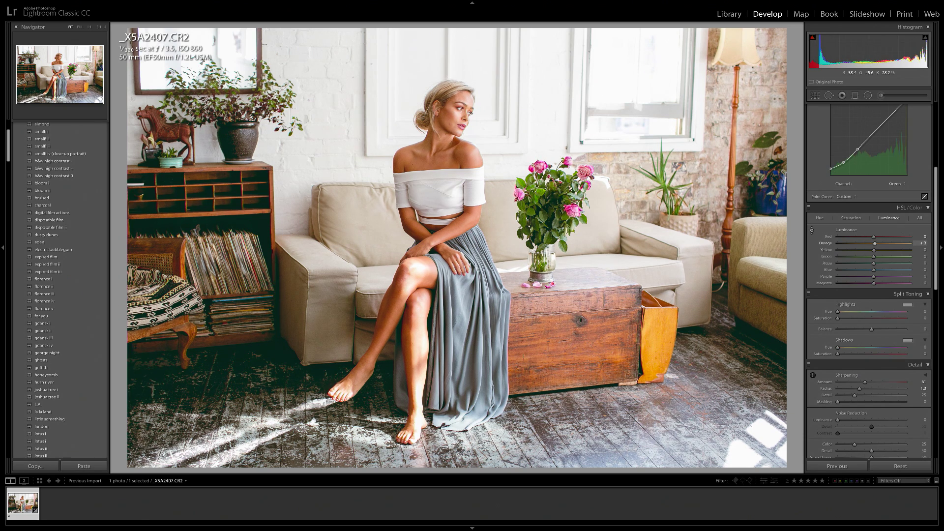
key("Down")
key("Down")
key("Down")
key("Down")
key("Down")
key("Down")
Reduce the skin's saturation with targeted adjustment on the chest, to Red −1 and Orange −8.
left_click(856, 219)
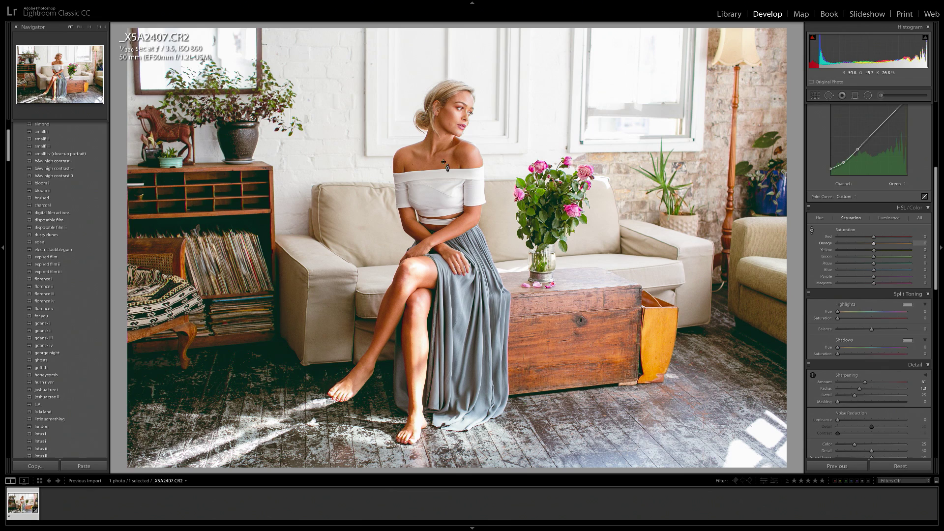
left_click_drag(444, 163, 444, 173)
Compare the photo with all tone, curve and colour edits against its unedited before version.
scroll(894, 314, "up", 5)
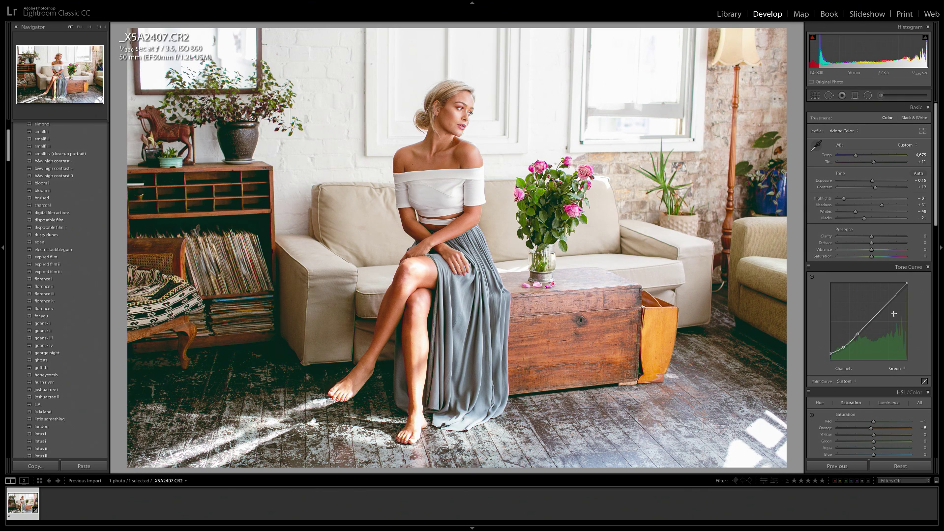
key("backslash")
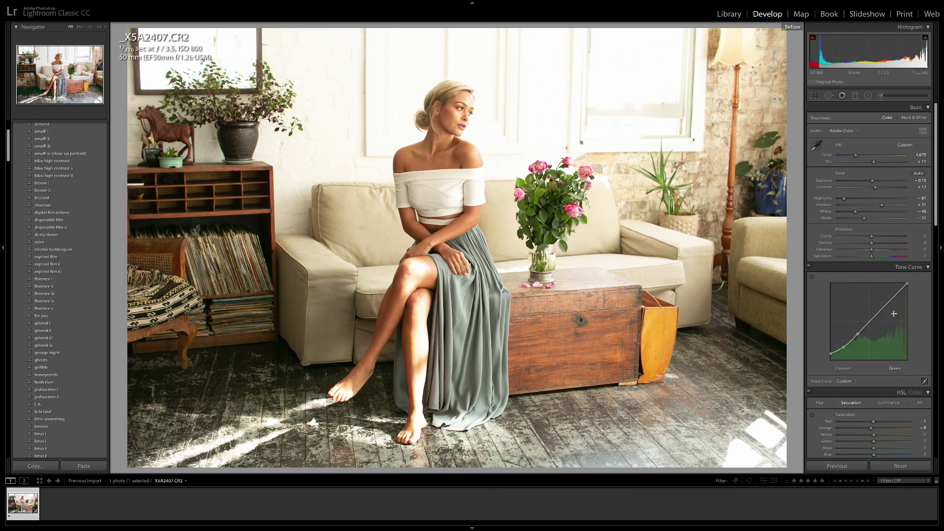
key("backslash")
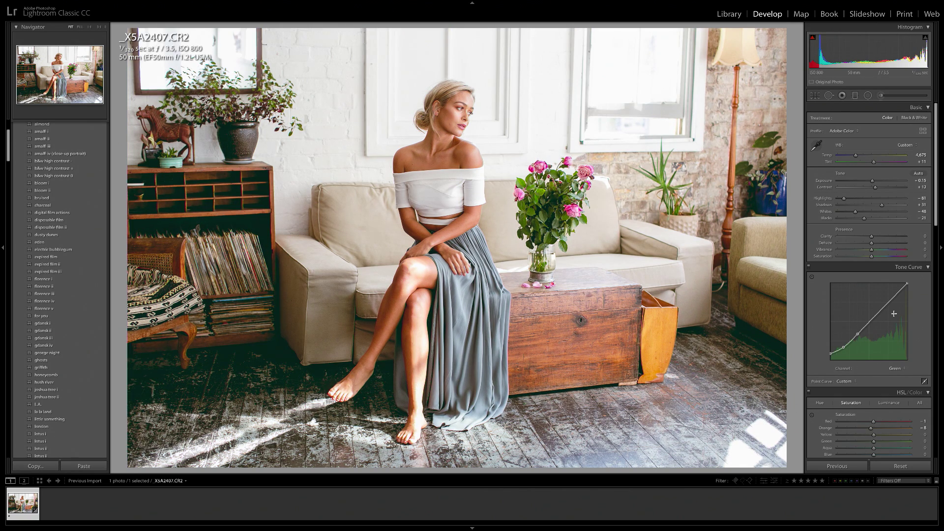
key("backslash")
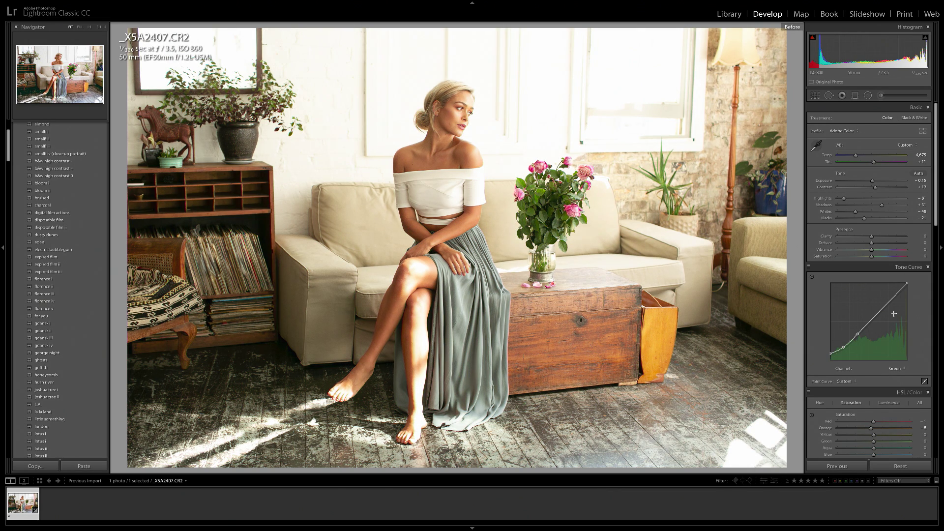
key("backslash")
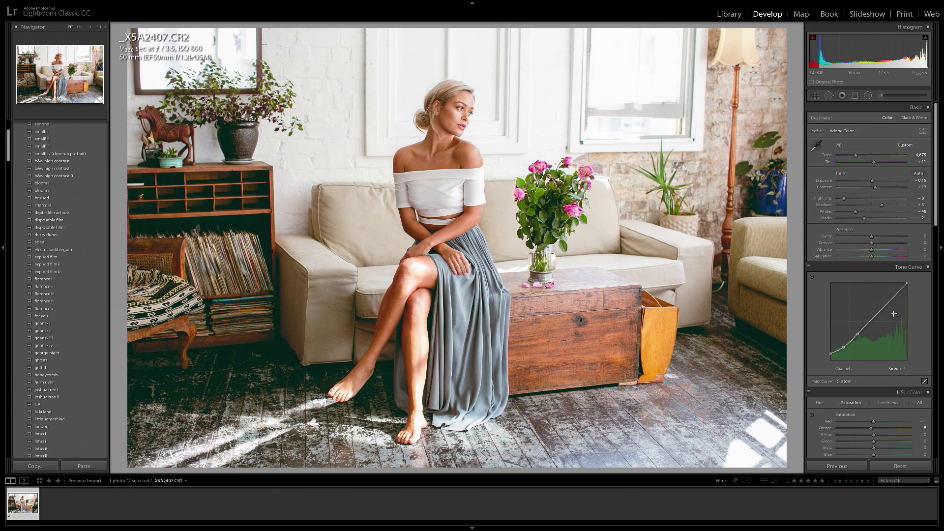